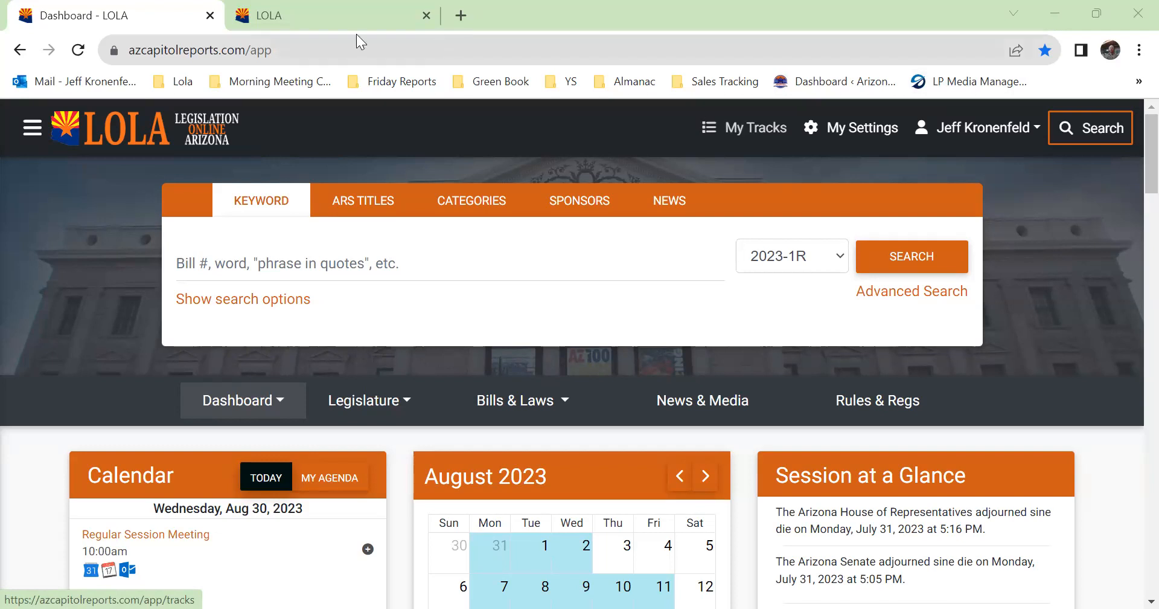
# - Find the My Tracks section on the dashboard and examine its list of tracks
pyautogui.click(515, 401)
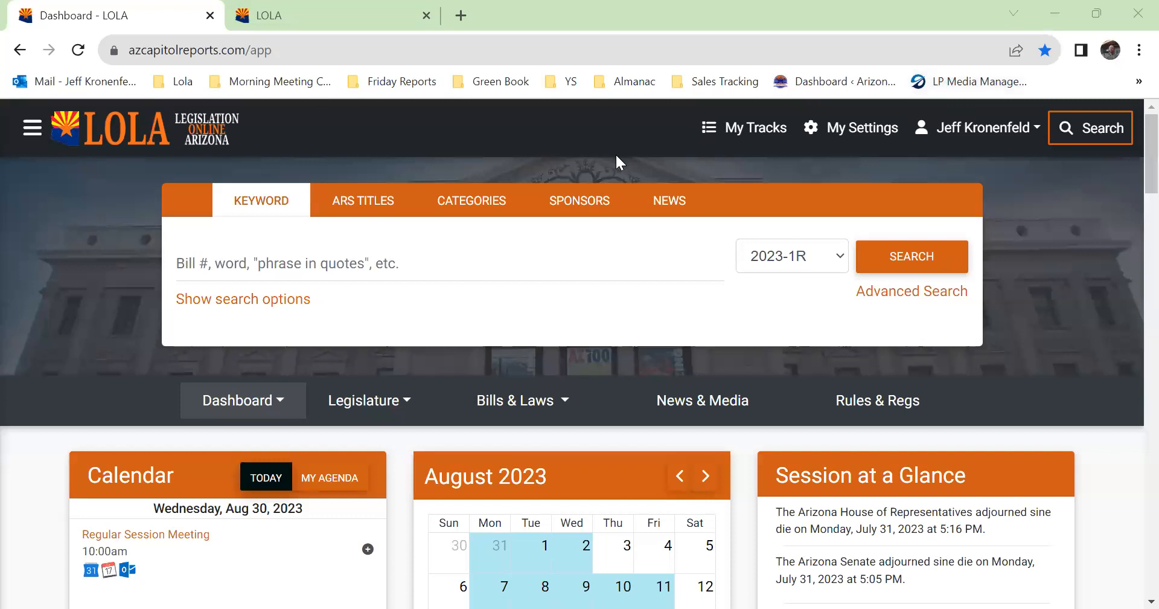
pyautogui.scroll(-3, 619, 205)
pyautogui.scroll(-15, 619, 205)
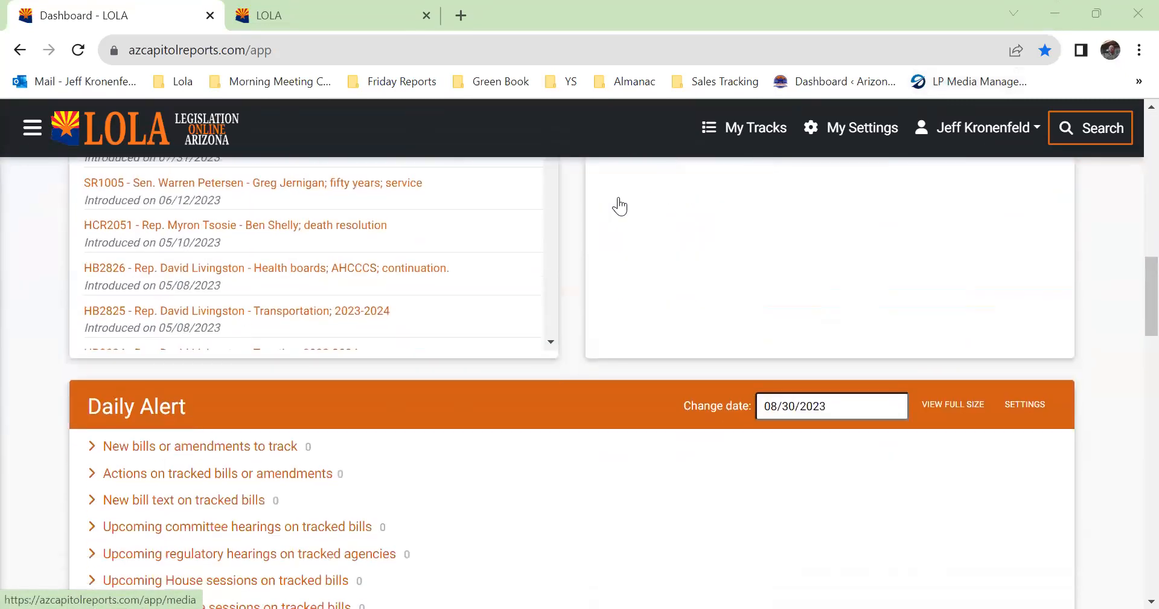
pyautogui.scroll(-12, 619, 206)
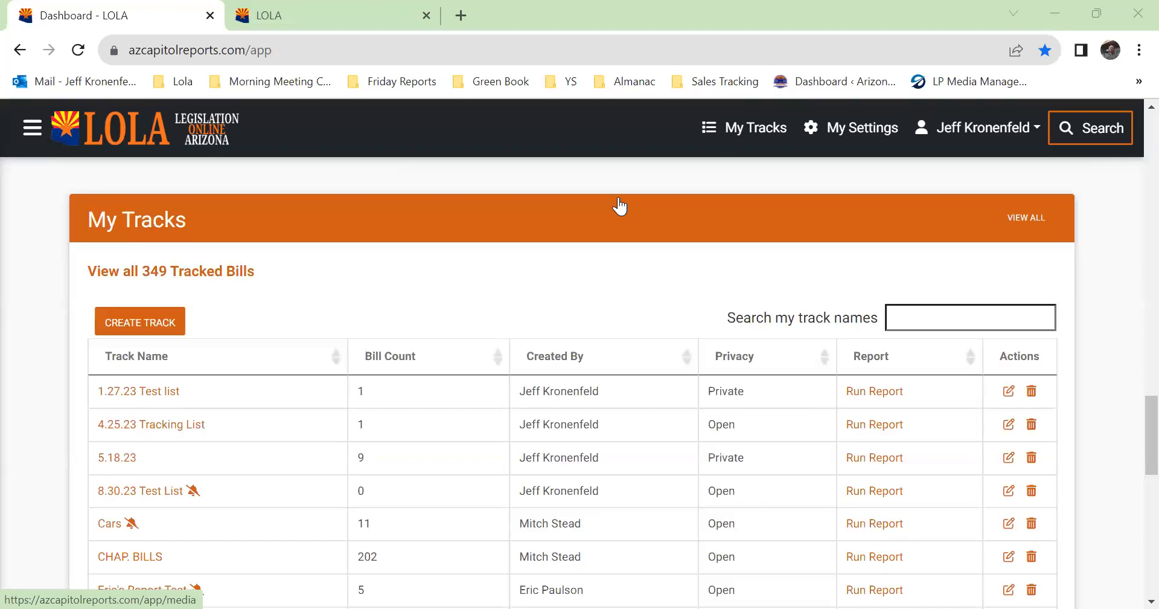
pyautogui.scroll(-2, 619, 206)
pyautogui.scroll(2, 619, 205)
pyautogui.scroll(2, 620, 205)
pyautogui.scroll(-3, 616, 199)
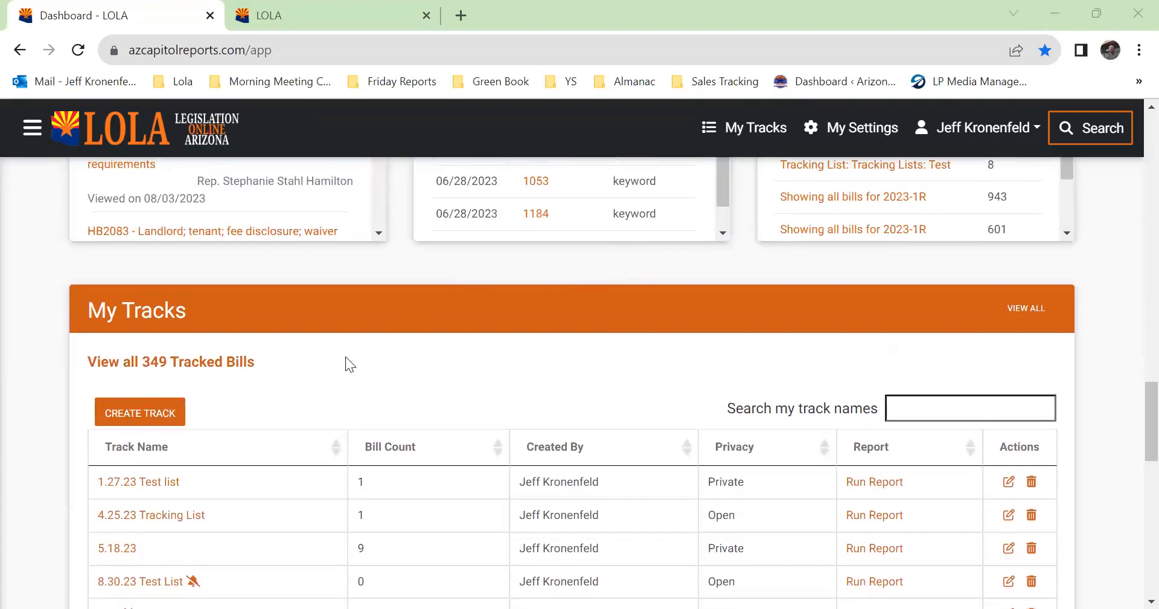
pyautogui.scroll(-2, 346, 359)
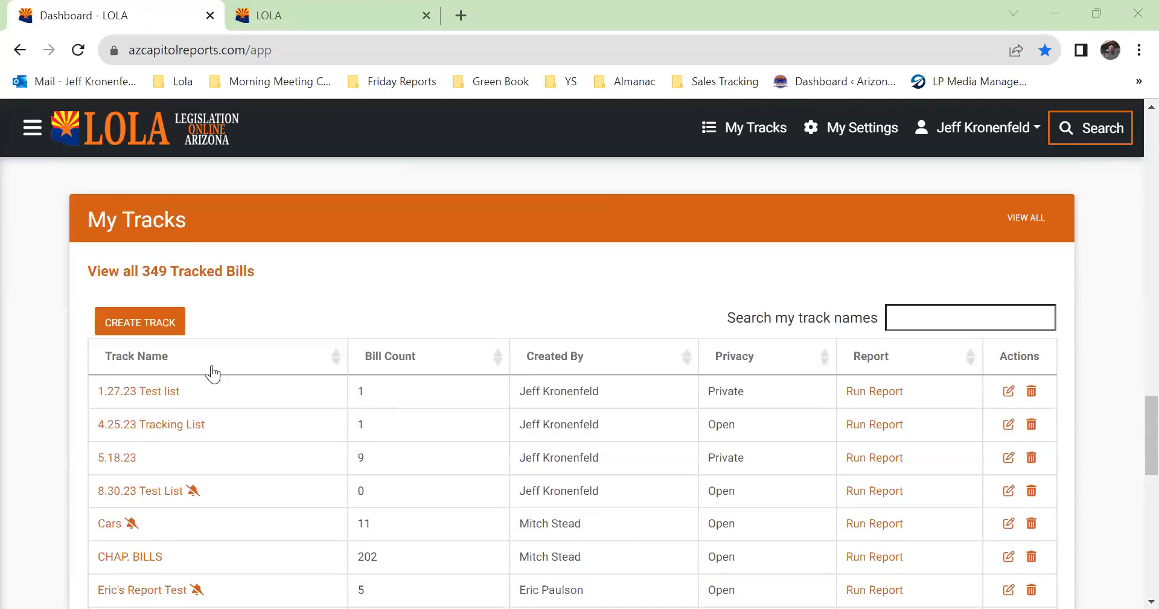
# - Start a new tracking list and try the private-track option with one permitted viewer, turning privacy off again
pyautogui.click(124, 321)
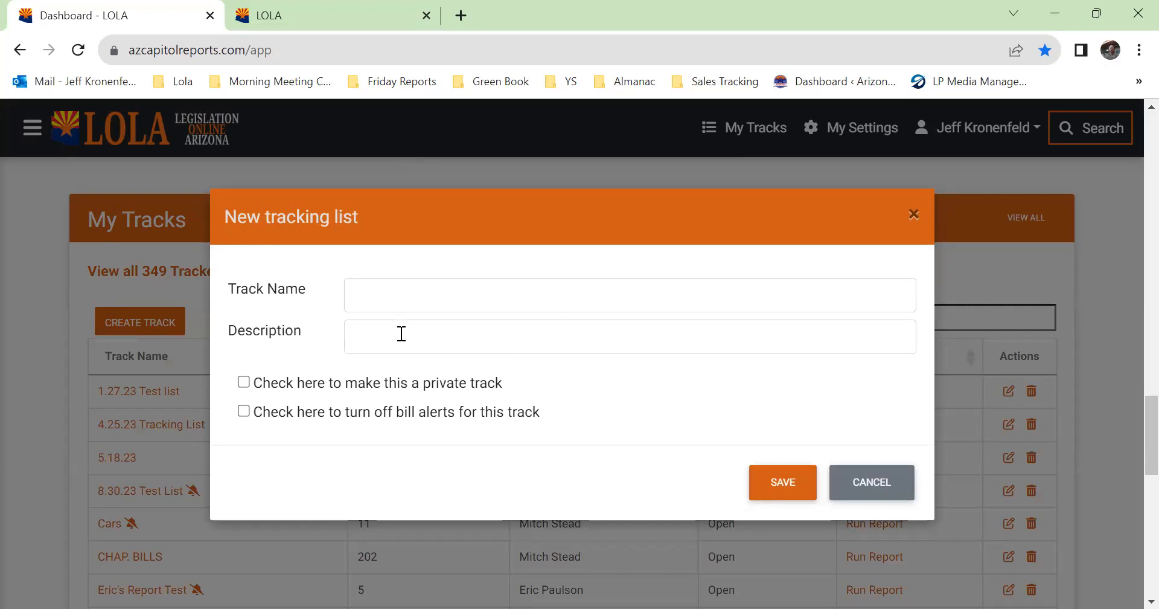
pyautogui.click(243, 381)
pyautogui.scroll(-2, 413, 392)
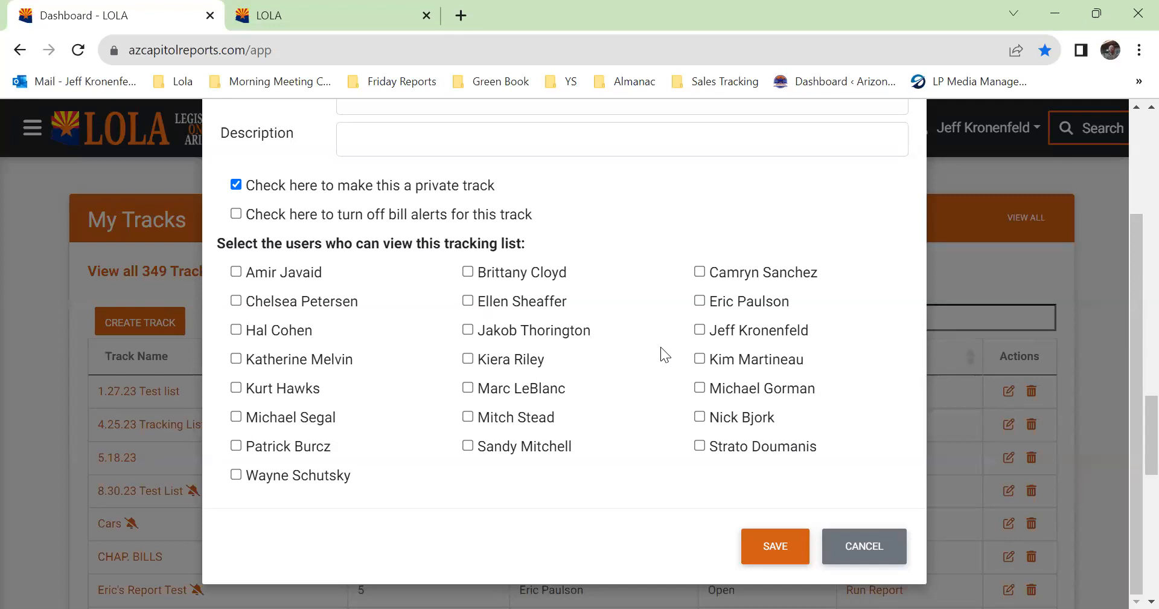
pyautogui.click(700, 330)
pyautogui.click(236, 185)
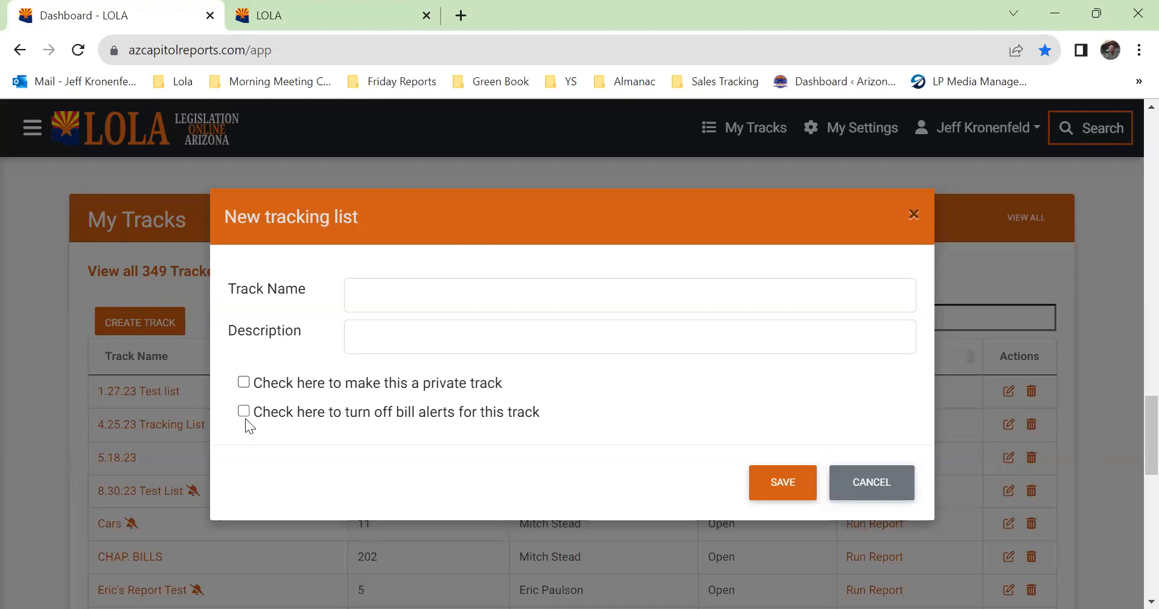
# - Try turning off bill alerts for the new tracking list, restore the option, and discard the list
pyautogui.click(277, 417)
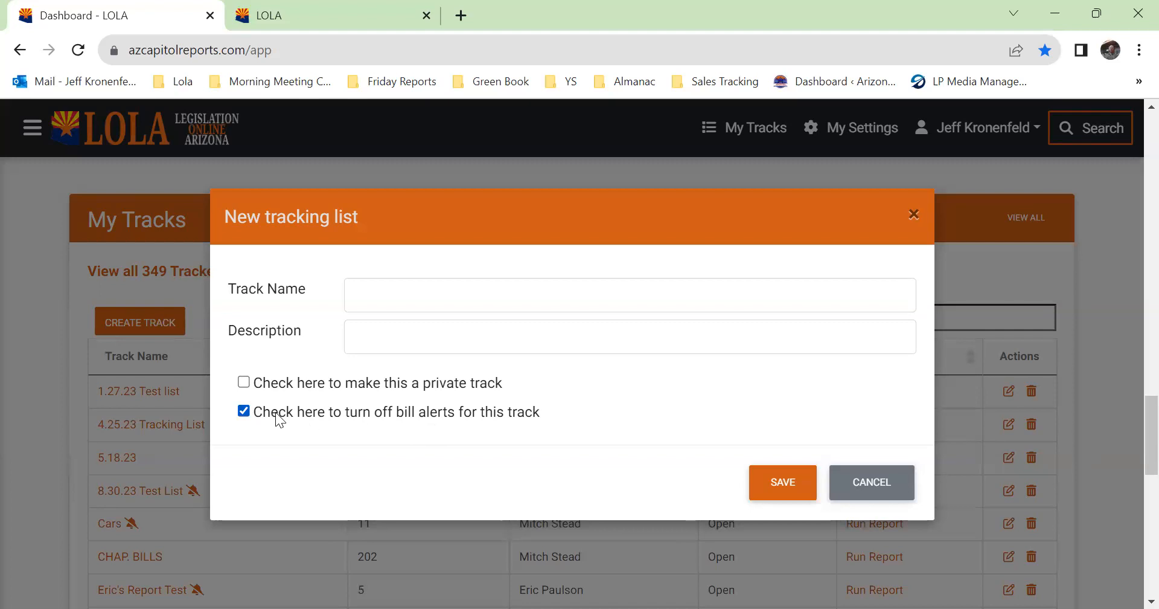
pyautogui.click(242, 413)
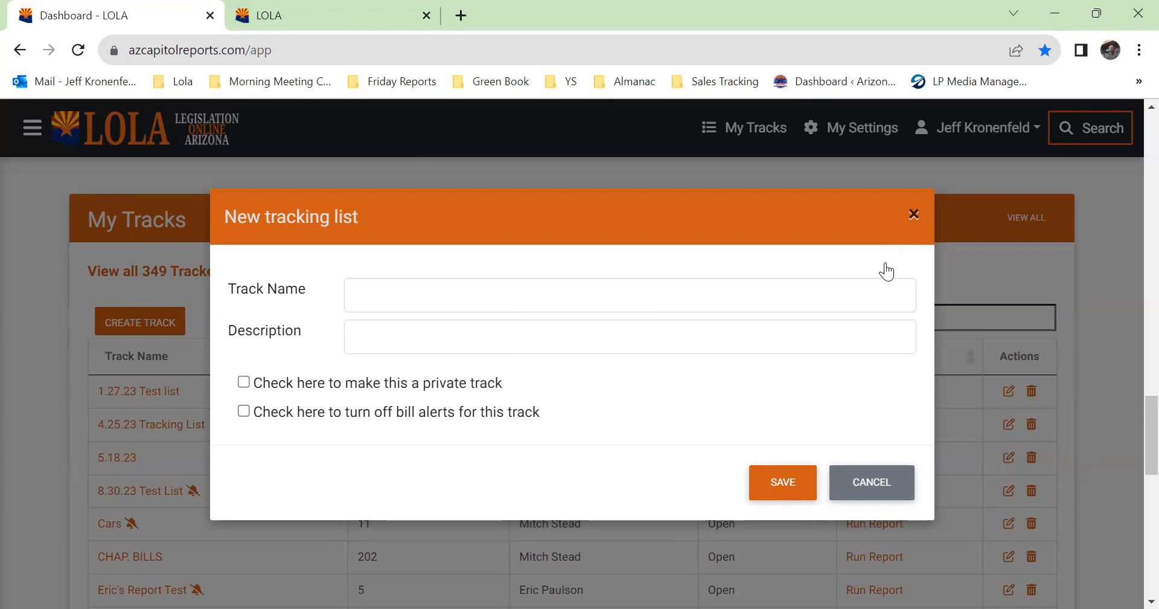
pyautogui.press('Escape')
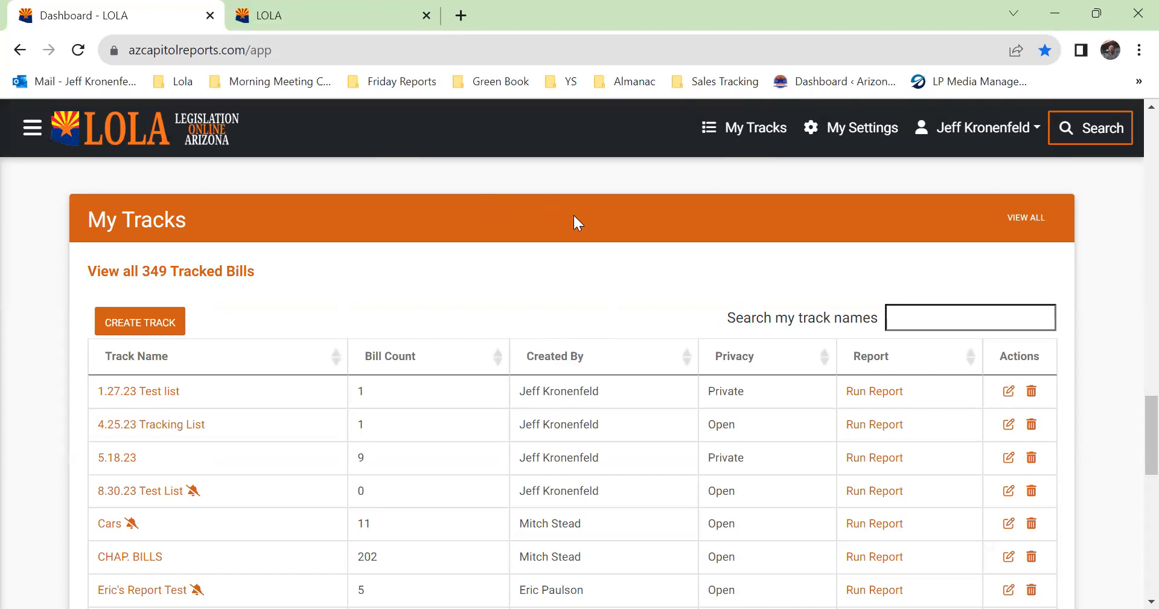
# - Search the 2023-1R session bills for the keyword "water"
pyautogui.click(1064, 138)
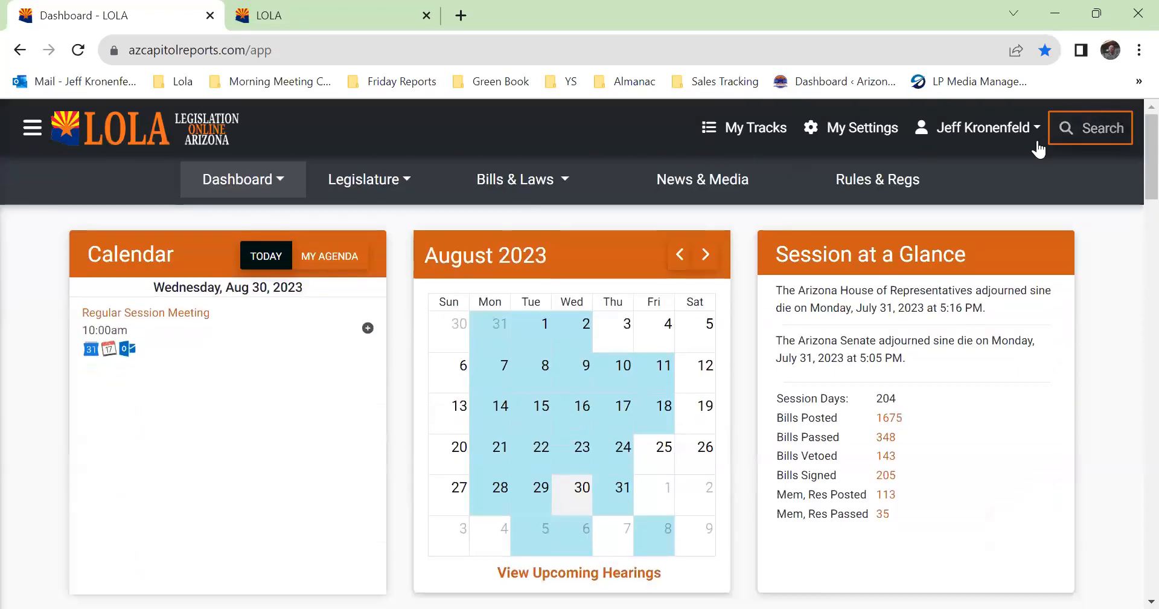
pyautogui.click(1083, 139)
pyautogui.click(323, 260)
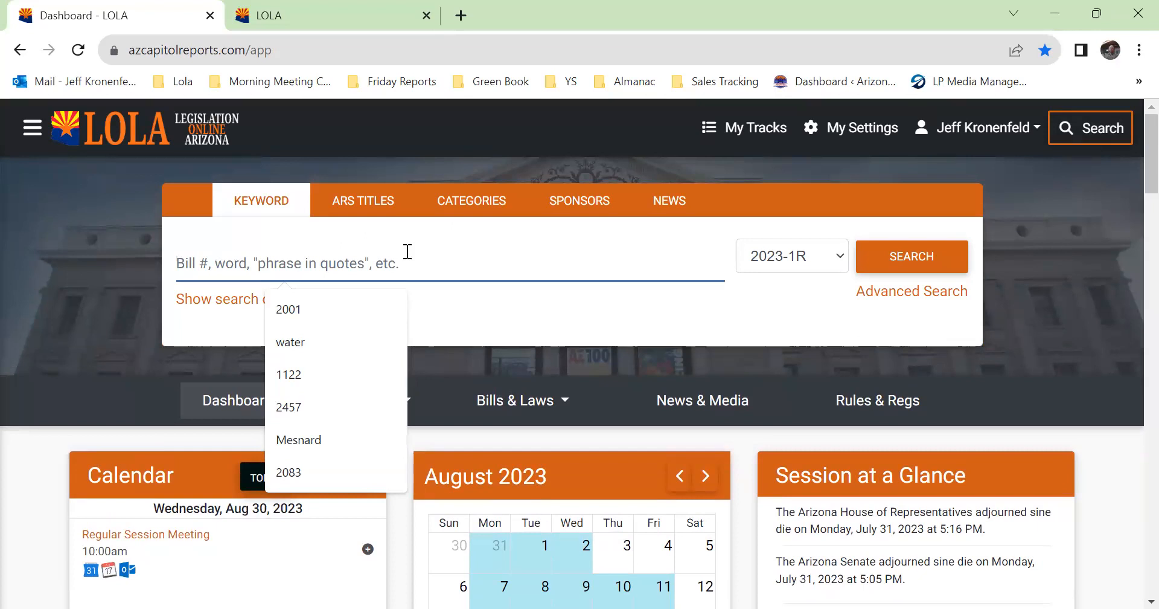
pyautogui.write('water')
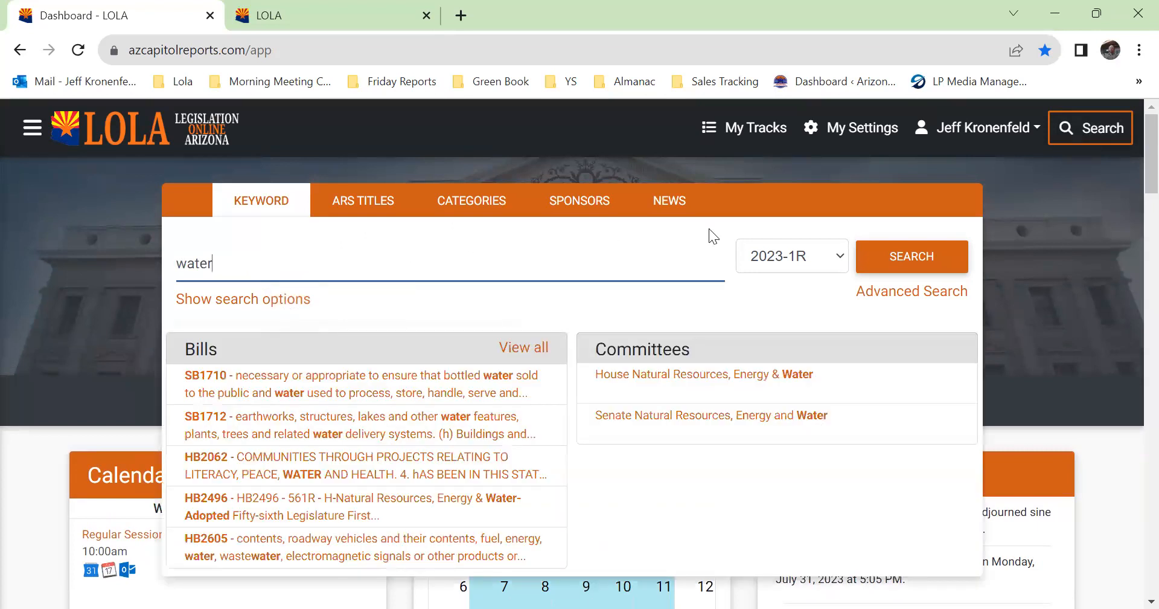
pyautogui.click(882, 258)
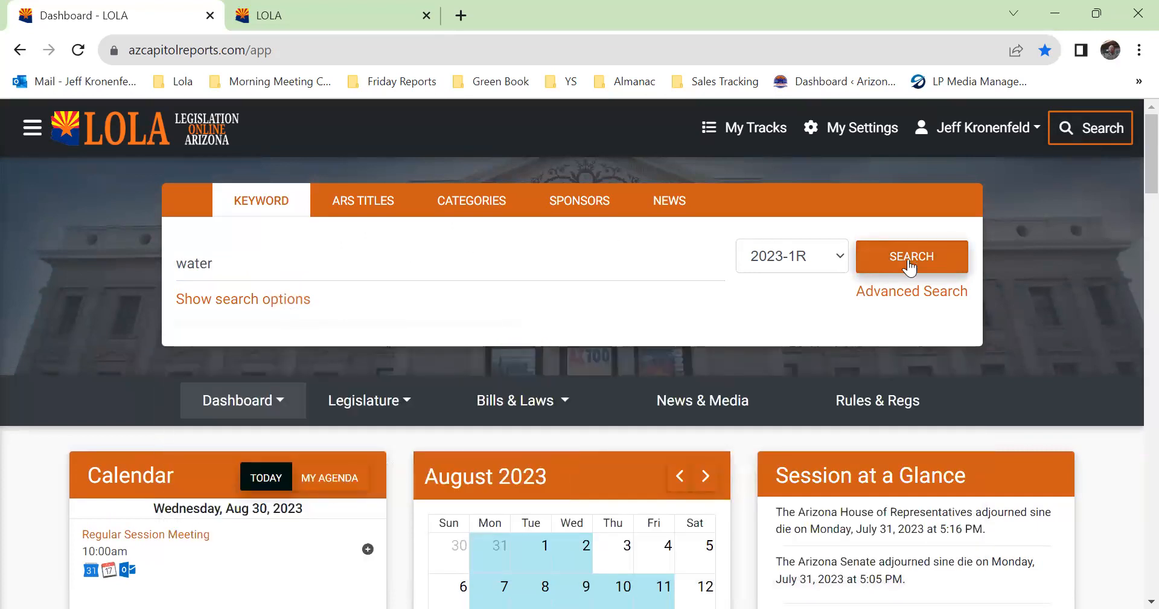
pyautogui.click(910, 264)
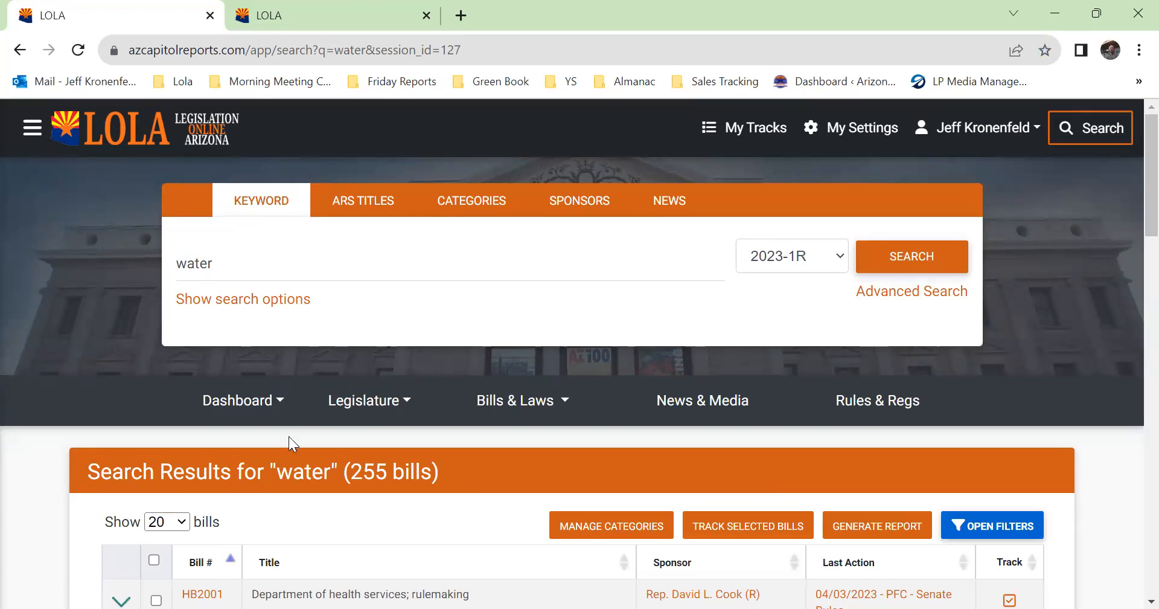
# - Select all the bills found, examine the tracking lists and new-track option offered for them, and close without saving
pyautogui.scroll(-3, 285, 411)
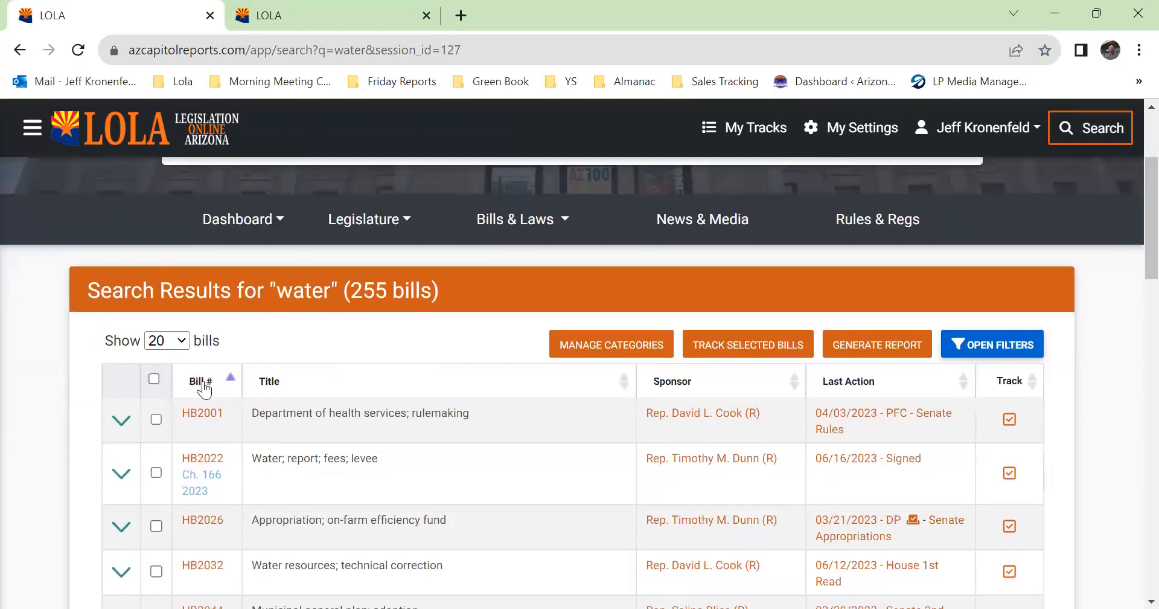
pyautogui.click(154, 379)
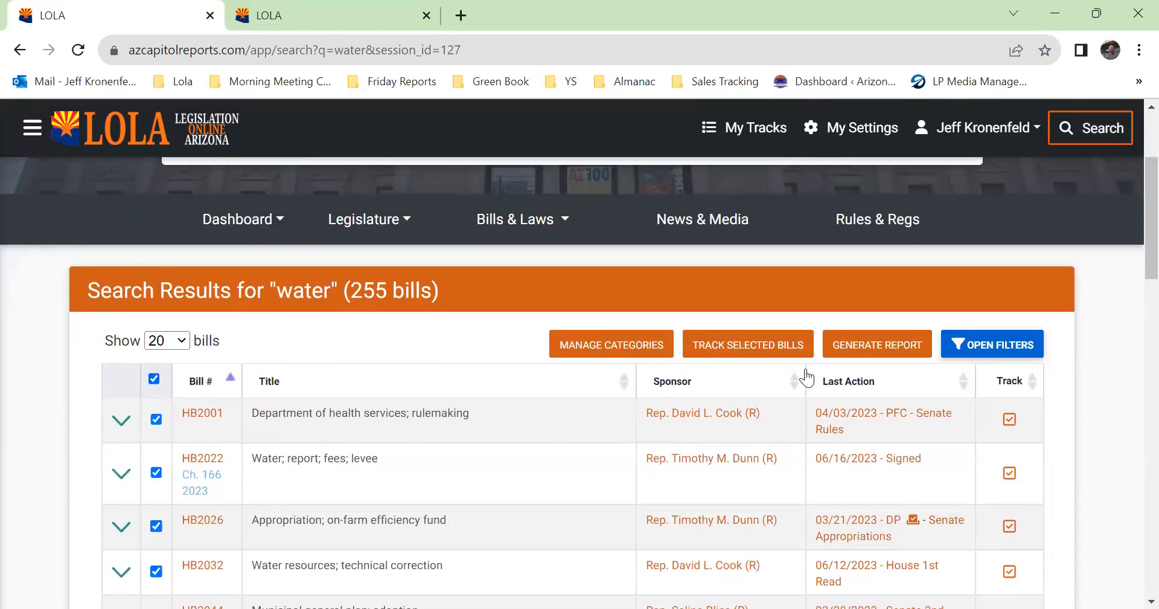
pyautogui.click(772, 347)
pyautogui.scroll(-2, 742, 348)
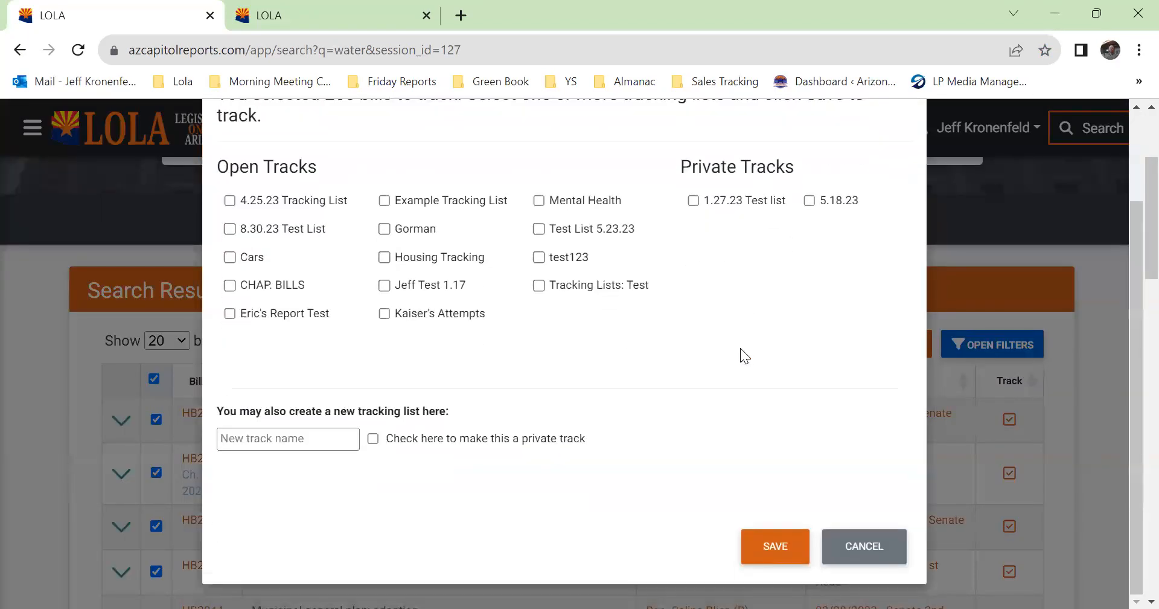
pyautogui.scroll(2, 740, 348)
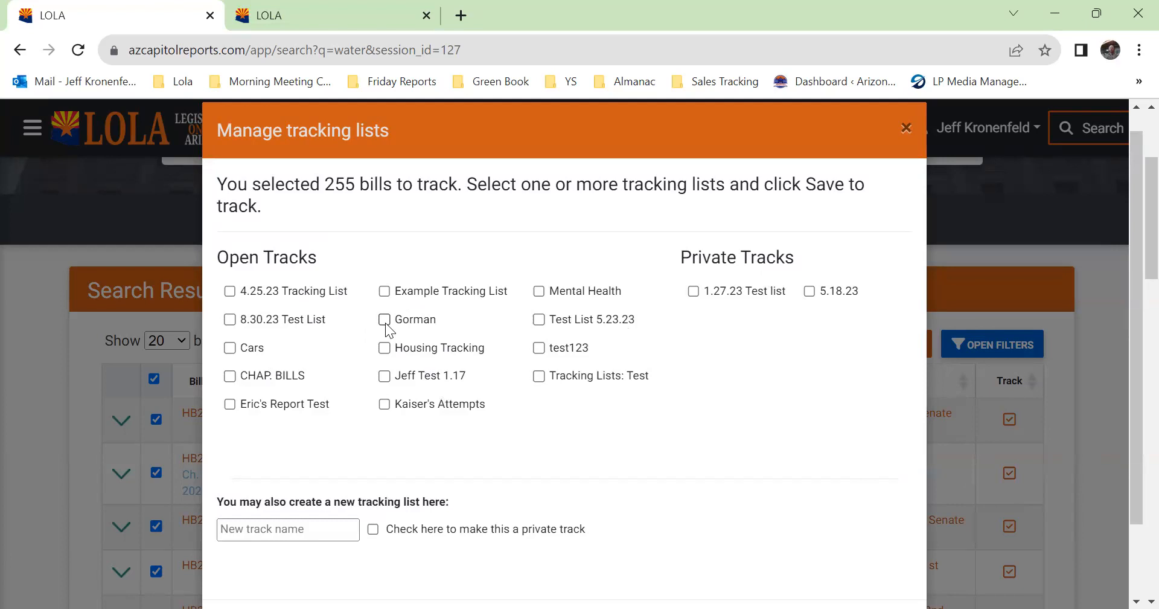
pyautogui.scroll(-2, 496, 387)
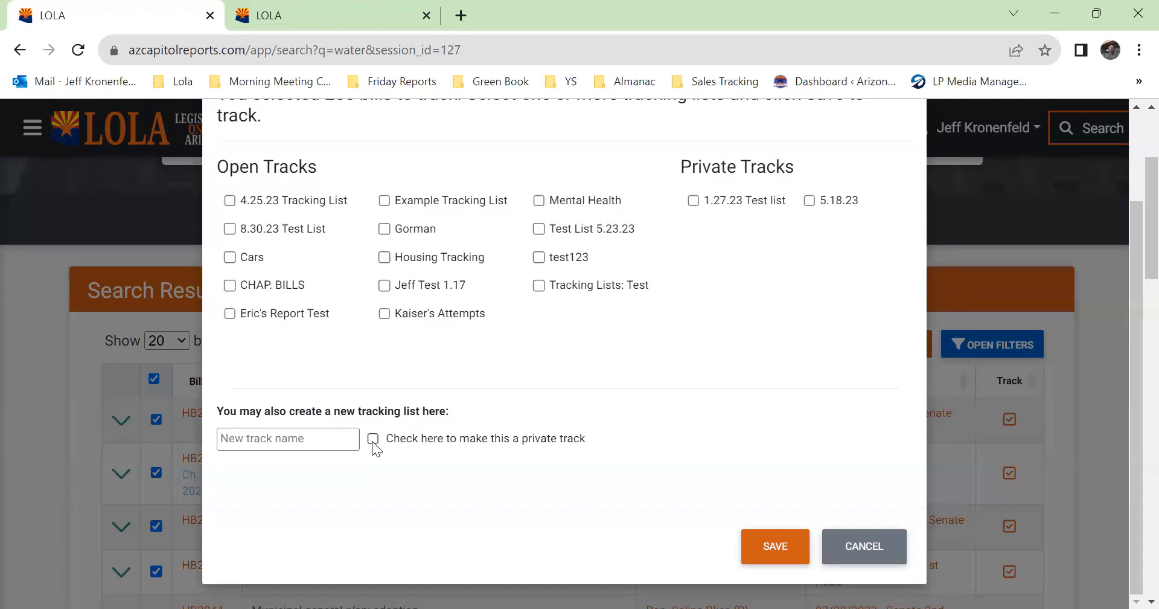
pyautogui.scroll(2, 470, 456)
pyautogui.scroll(-2, 470, 456)
pyautogui.scroll(2, 787, 523)
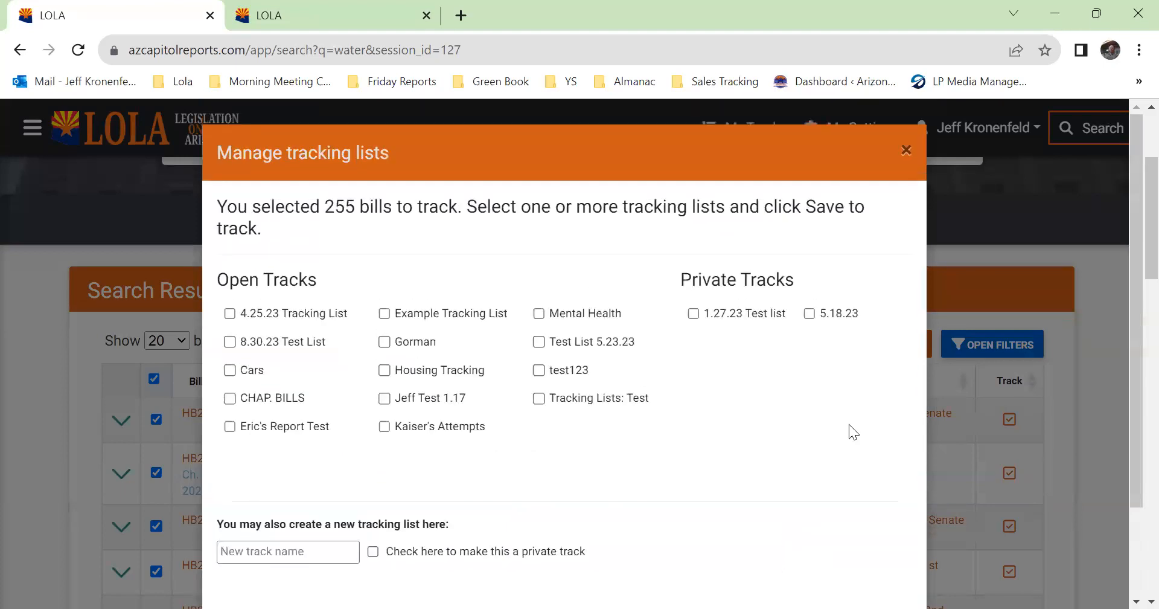
pyautogui.click(911, 150)
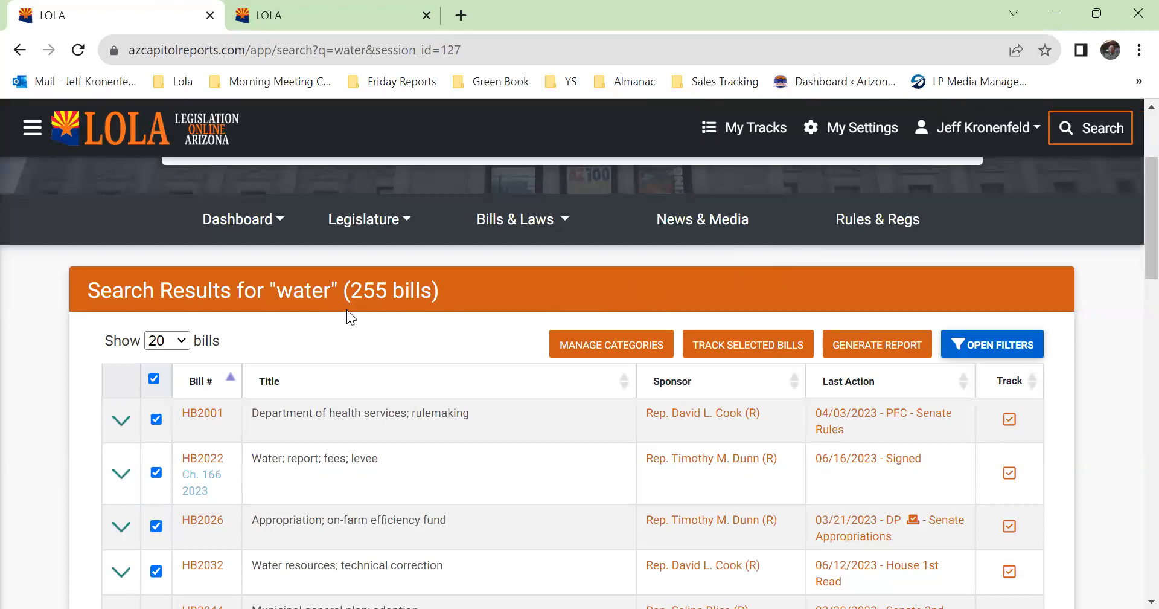
# - Clear the selection of all bills and select only HB2001 in the search results
pyautogui.click(154, 379)
pyautogui.scroll(-3, 189, 280)
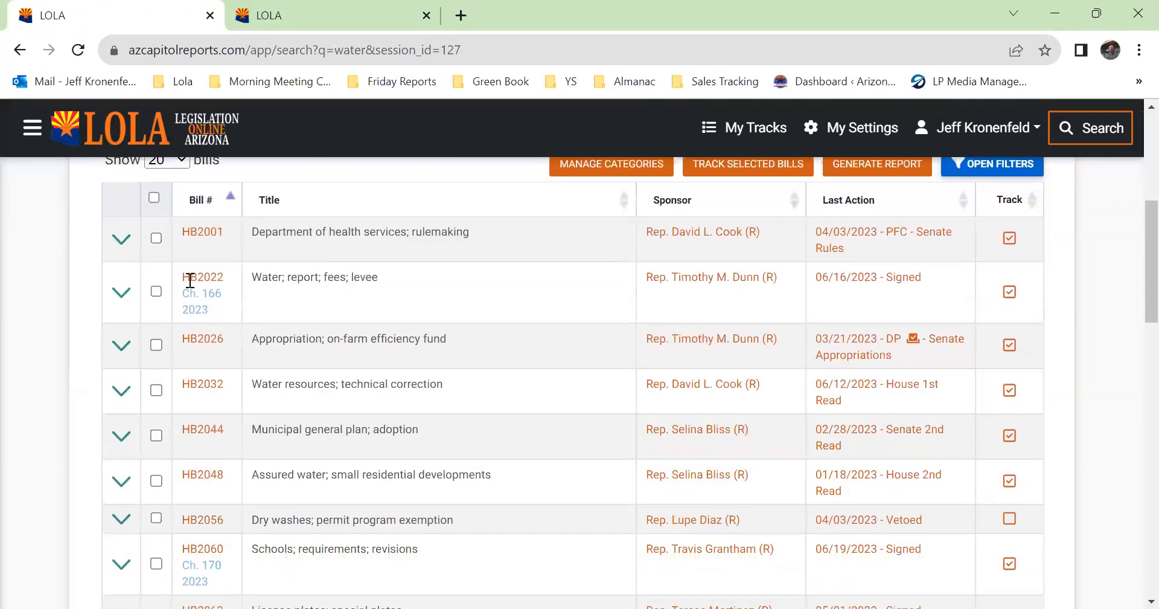
pyautogui.click(156, 238)
pyautogui.scroll(3, 845, 362)
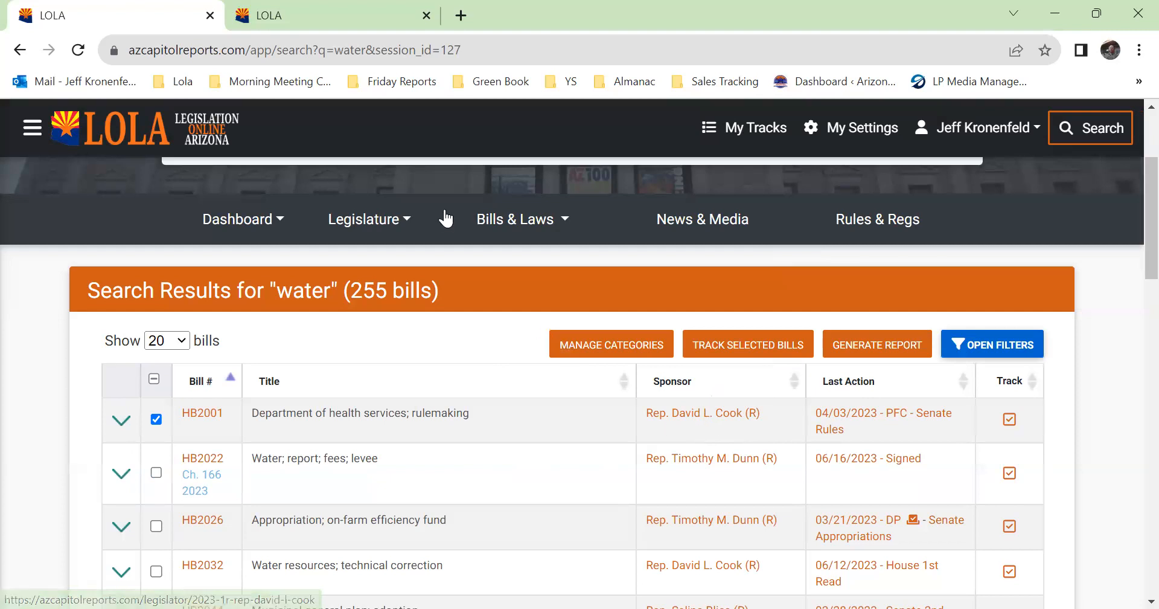
pyautogui.scroll(3, 440, 217)
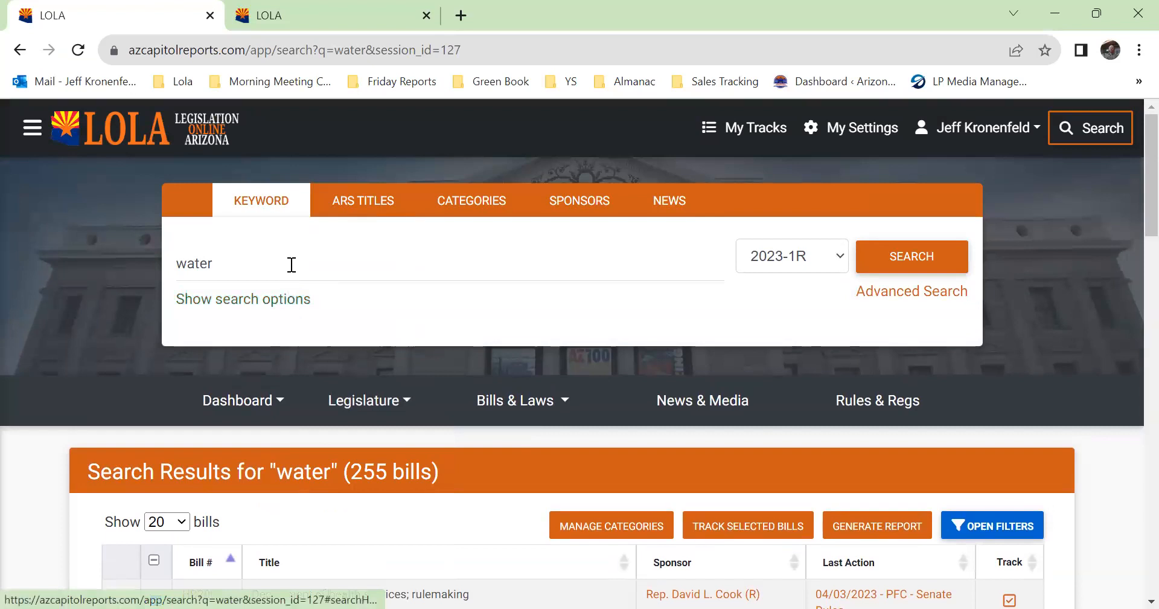
# - Return to the dashboard, examine the edit settings of the "1.27.23 Test list" track, and close them without saving
pyautogui.click(159, 131)
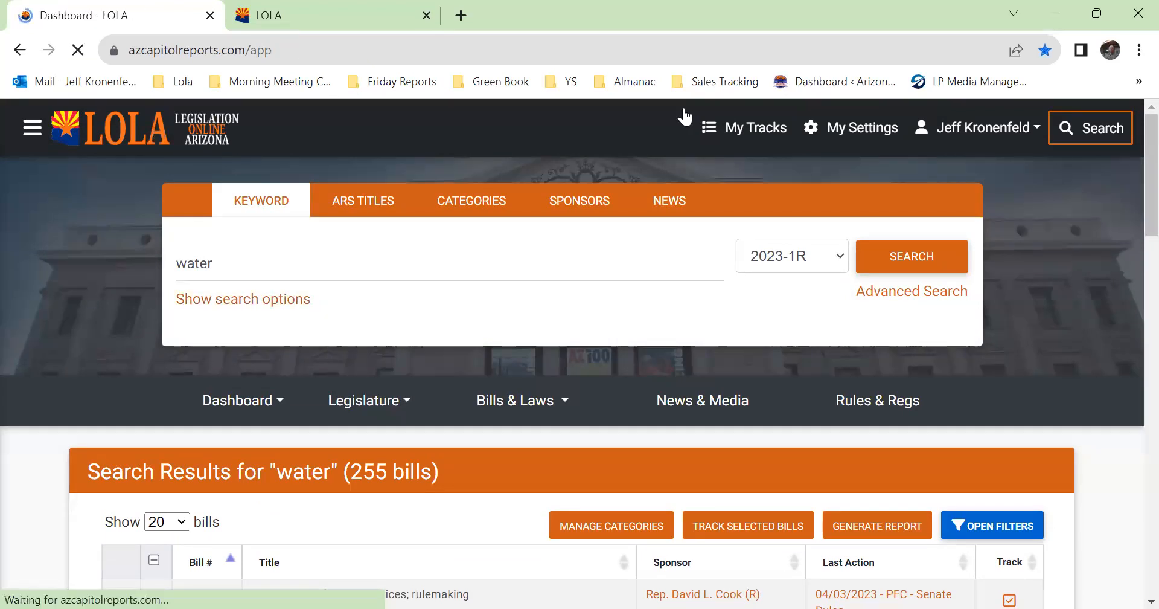
pyautogui.scroll(-10, 699, 182)
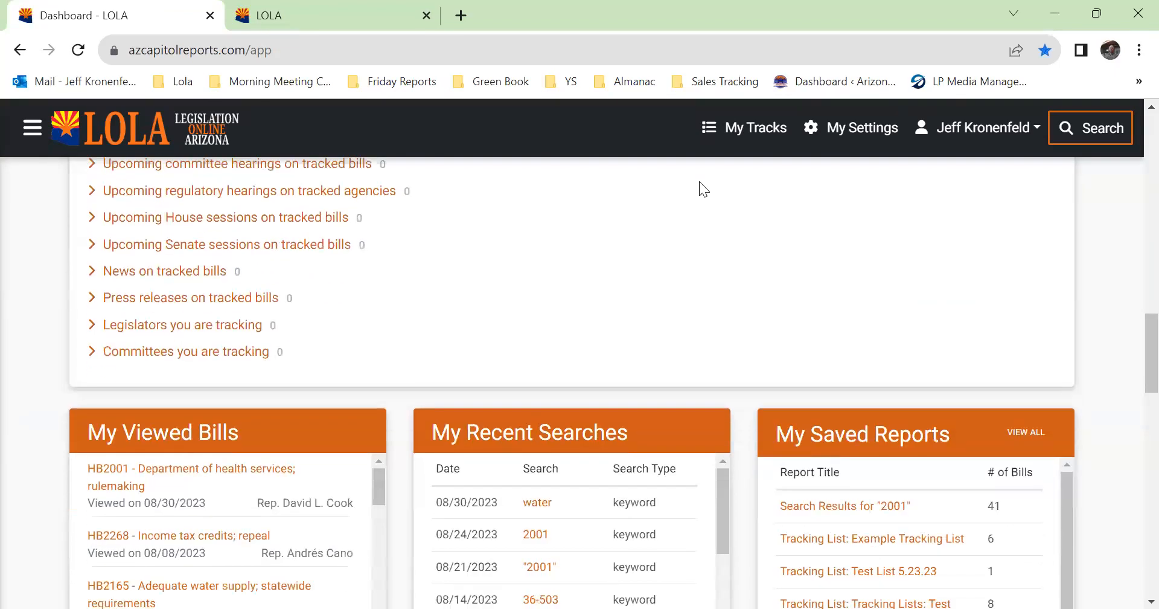
pyautogui.scroll(-1, 700, 181)
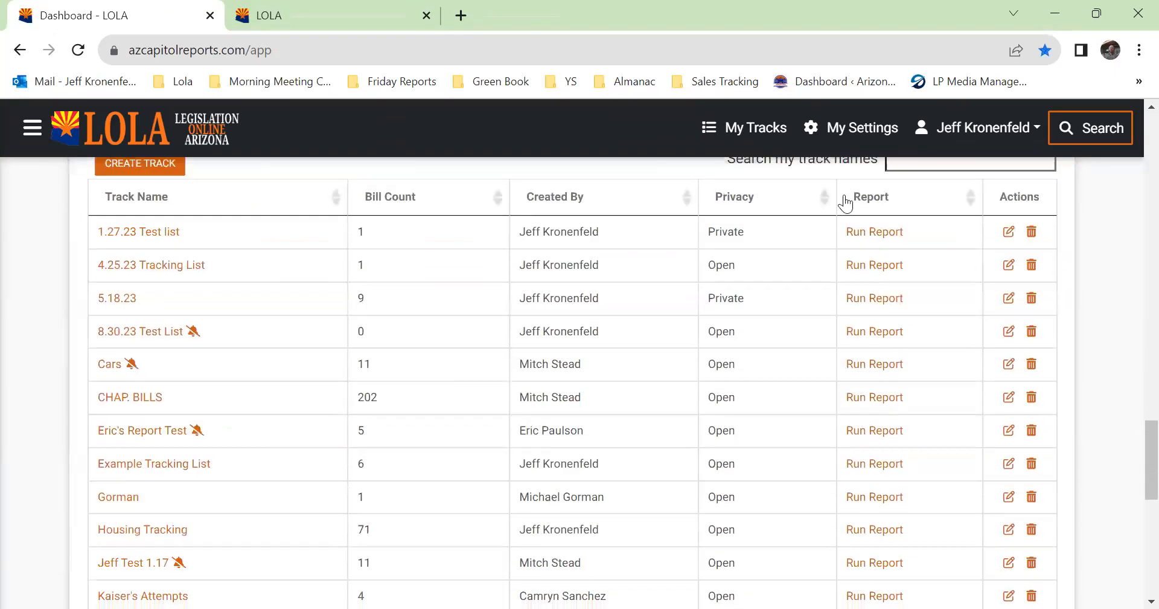
pyautogui.click(1009, 233)
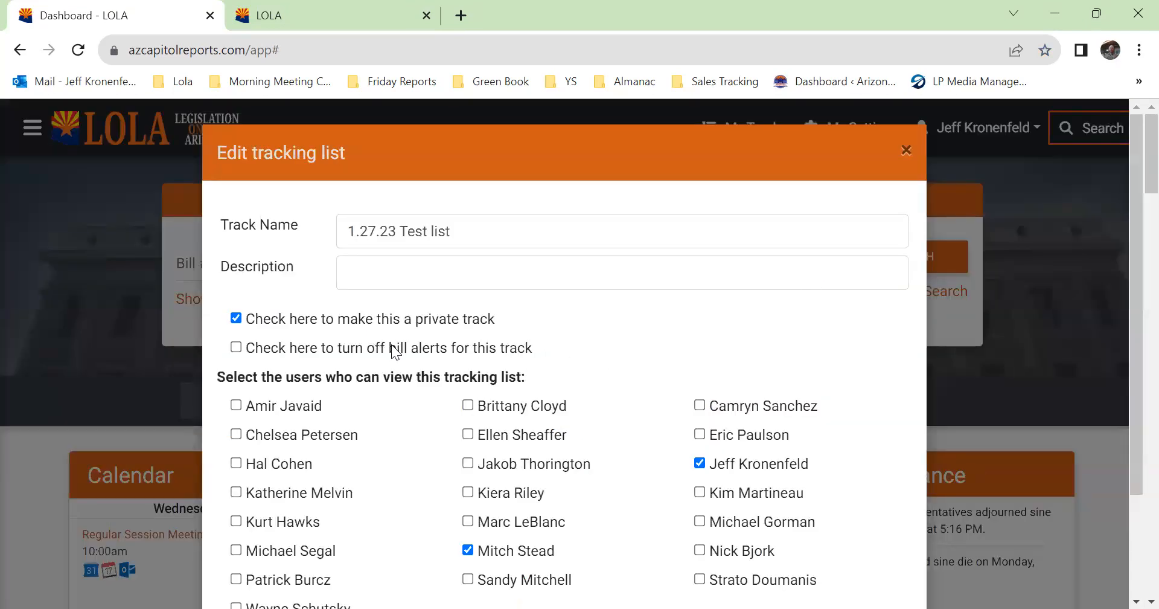
pyautogui.scroll(-3, 422, 355)
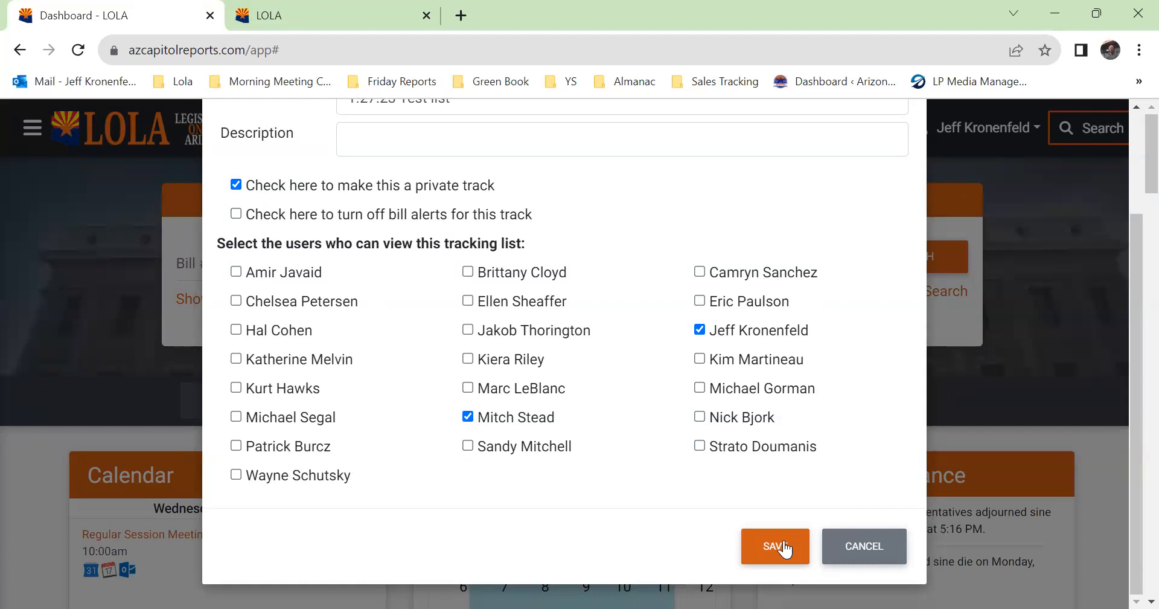
pyautogui.scroll(1, 761, 523)
pyautogui.scroll(2, 761, 524)
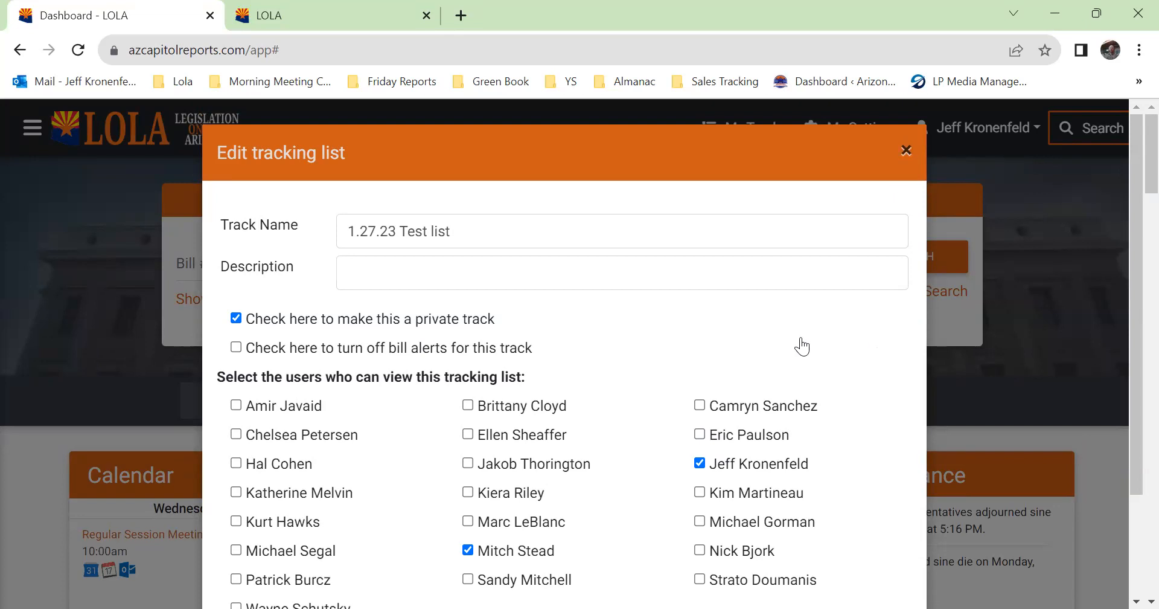
pyautogui.press('Escape')
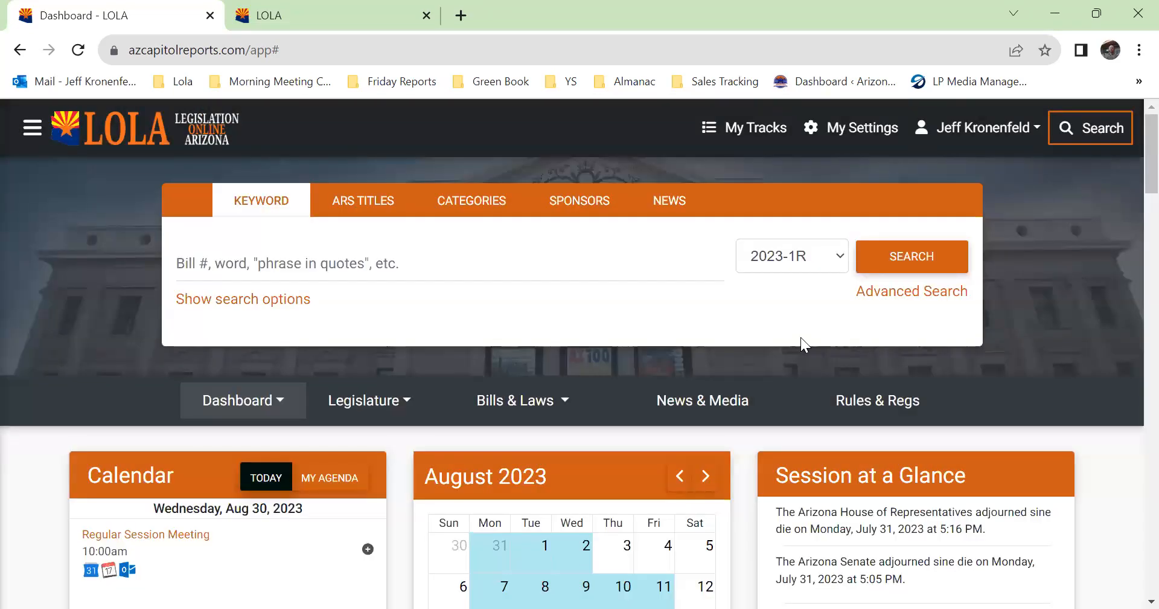